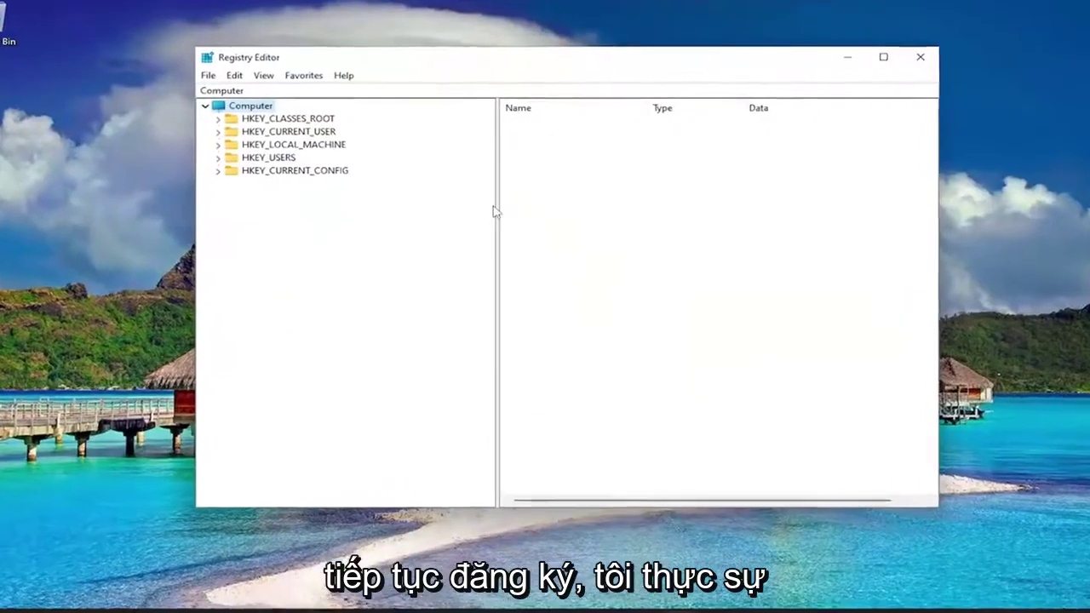
# Drag the tree/values splitter left so the values pane beside the five HKEY keys is wider.
pyautogui.moveTo(495, 212); pyautogui.dragTo(401, 204)
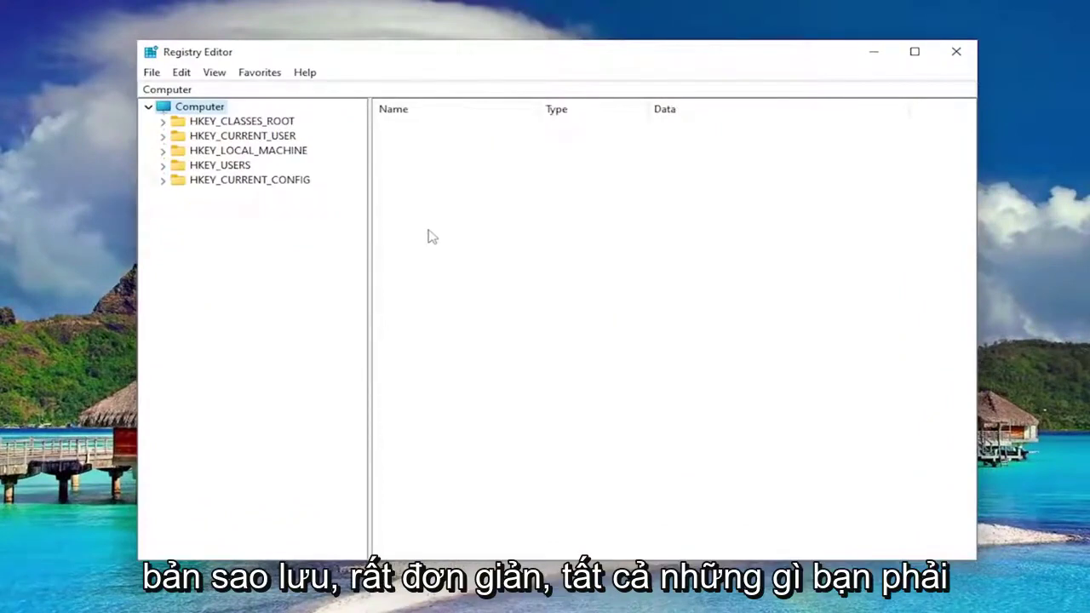
pyautogui.click(155, 74)
pyautogui.click(158, 108)
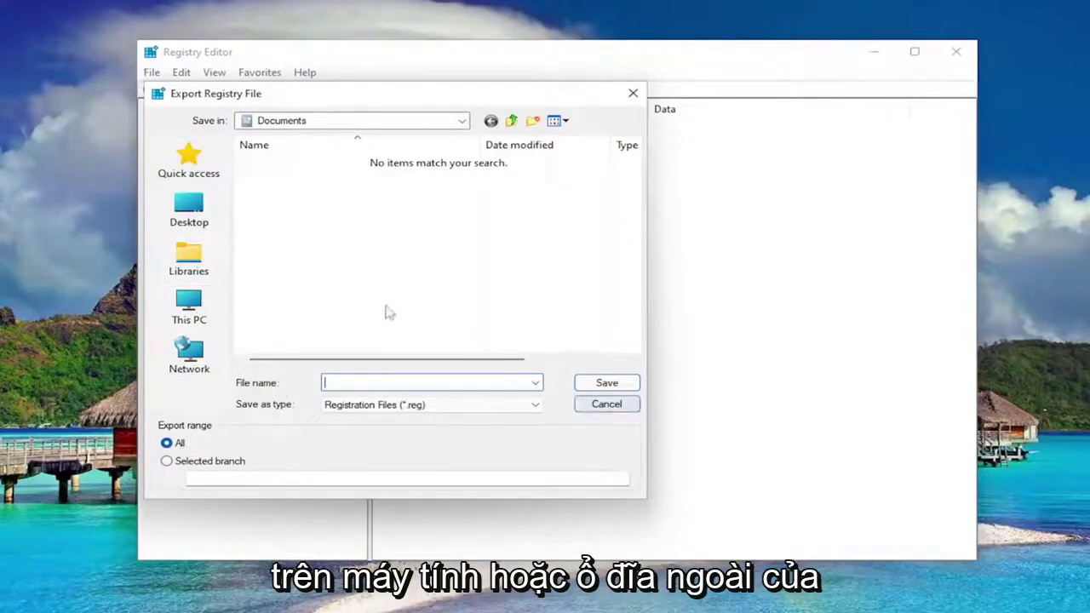
pyautogui.click(601, 404)
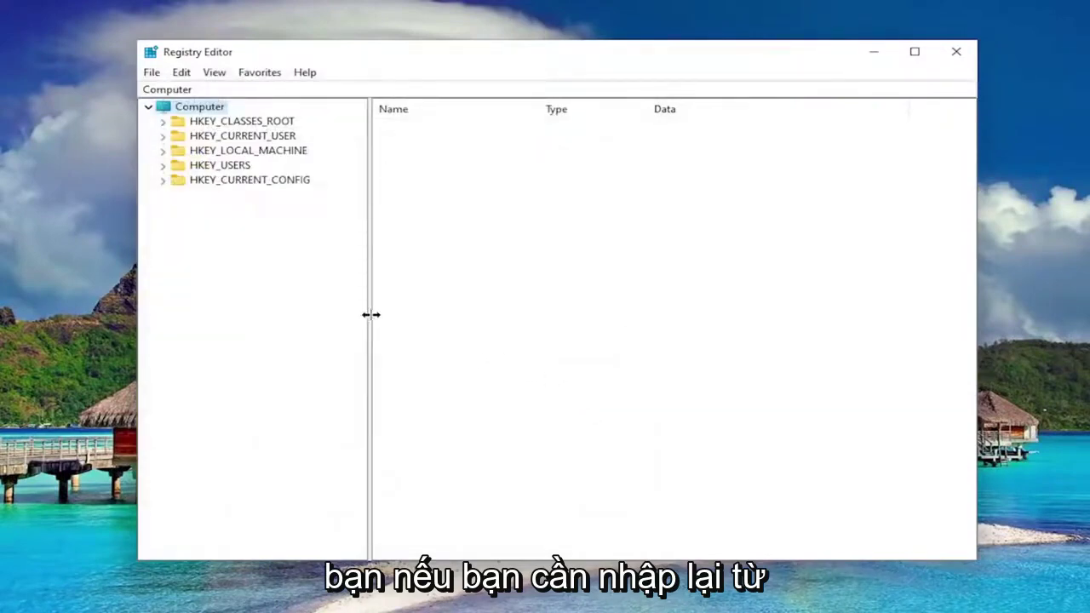
pyautogui.click(153, 73)
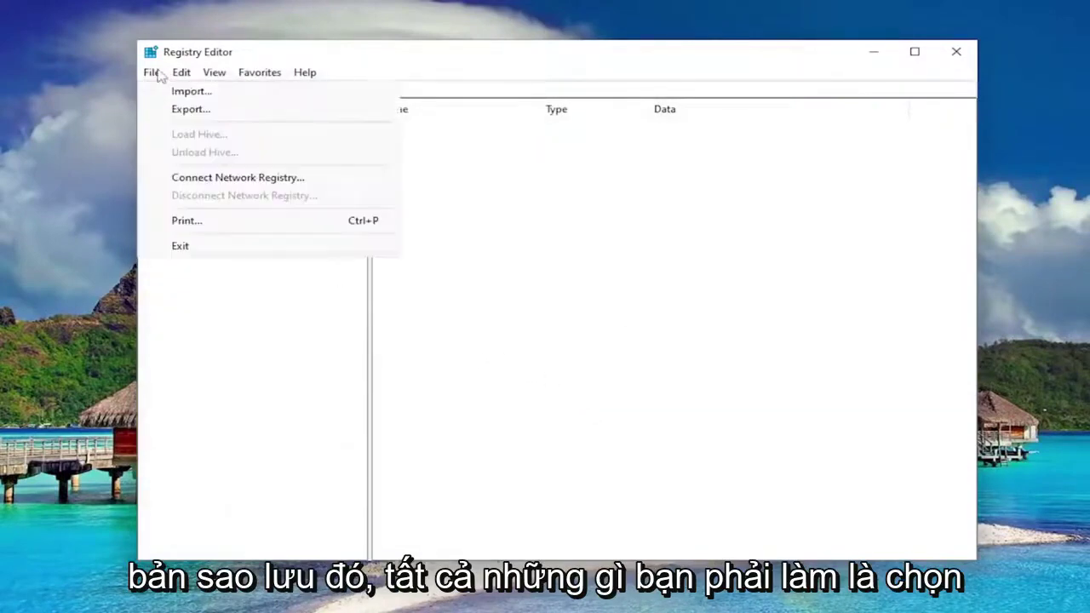
pyautogui.click(178, 90)
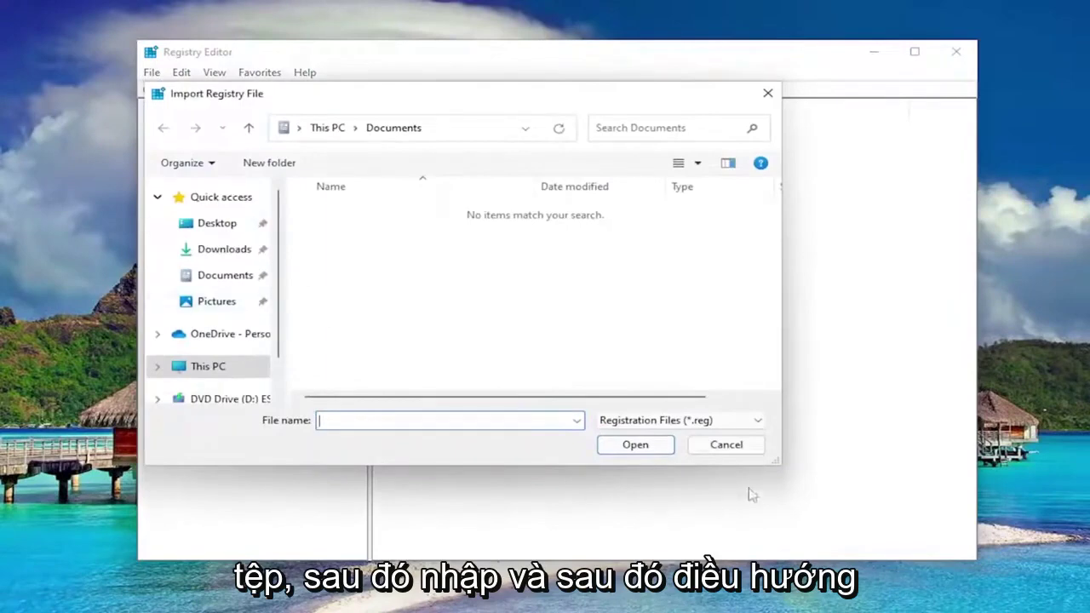
pyautogui.click(725, 444)
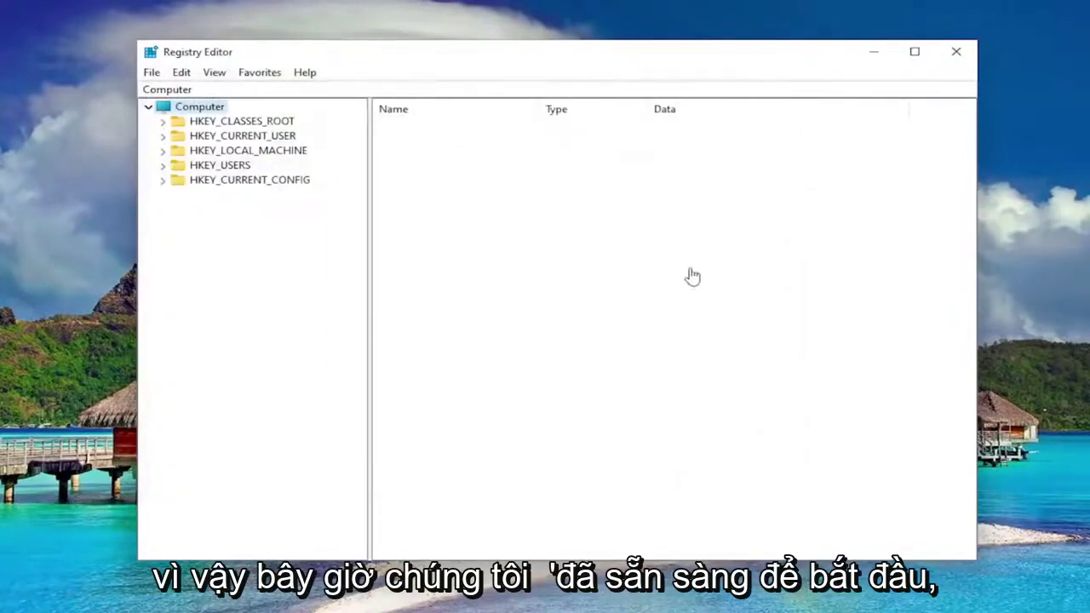
# Expand HKEY_CLASSES_ROOT, jump to the Folder key by typing 'folder', and select its (Default) value.
pyautogui.doubleClick(245, 120)
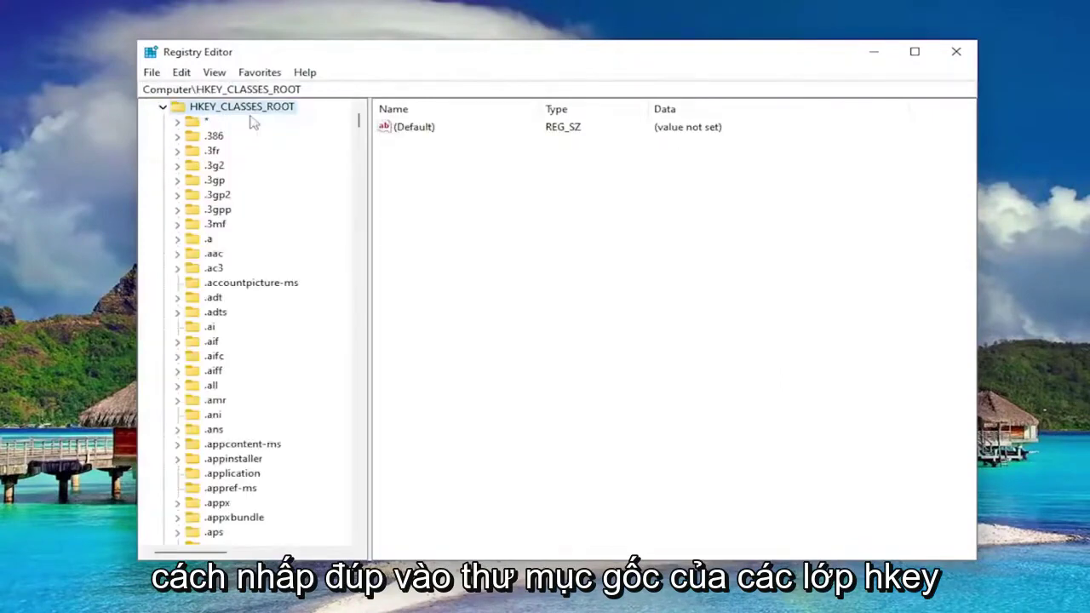
pyautogui.scroll(-12, 256, 281)
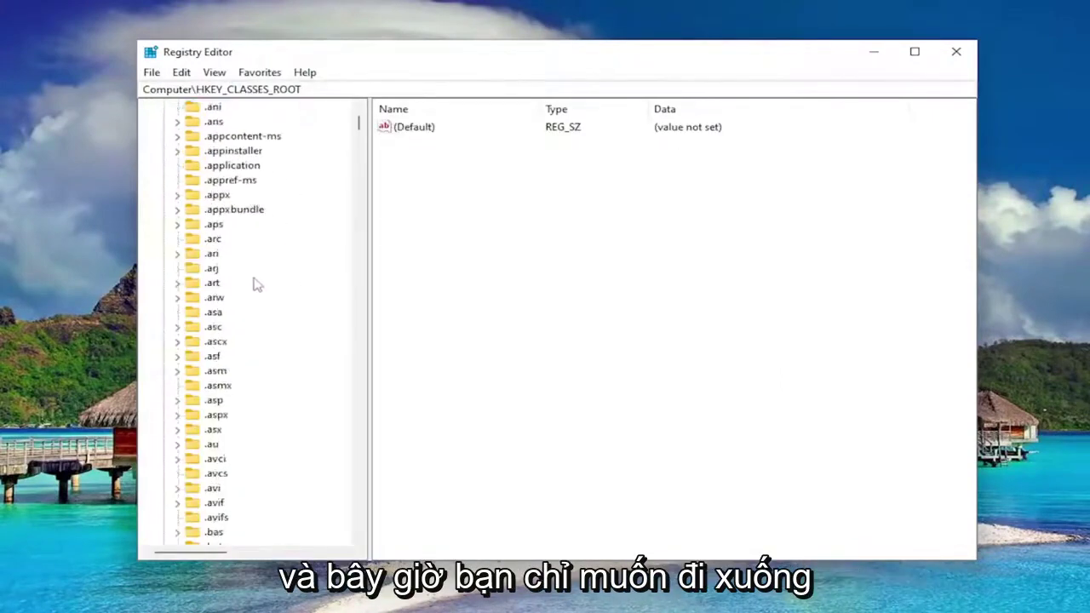
pyautogui.scroll(-6, 243, 278)
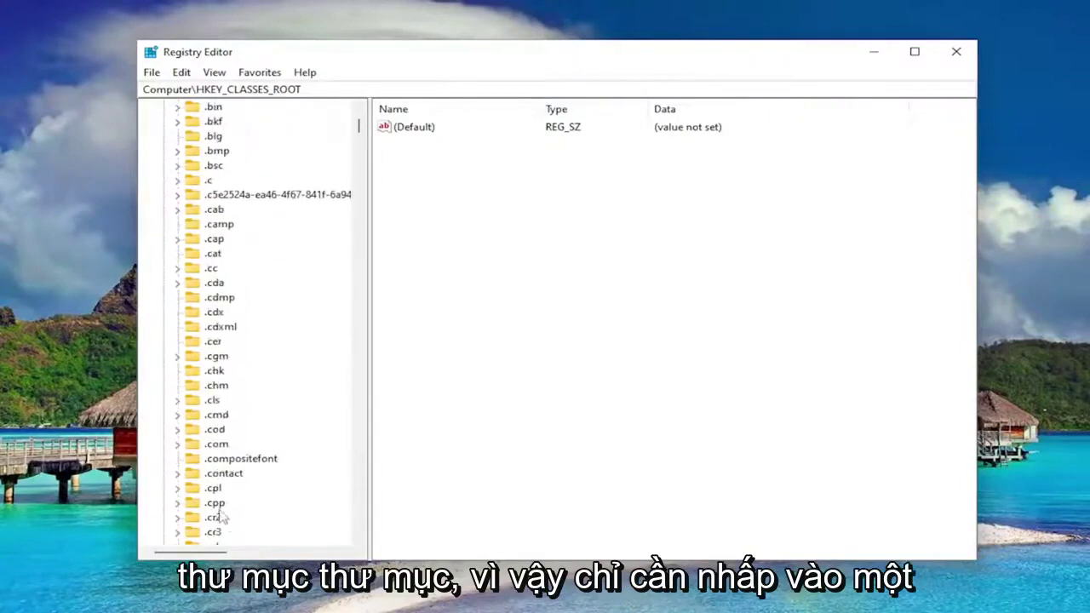
pyautogui.click(215, 356)
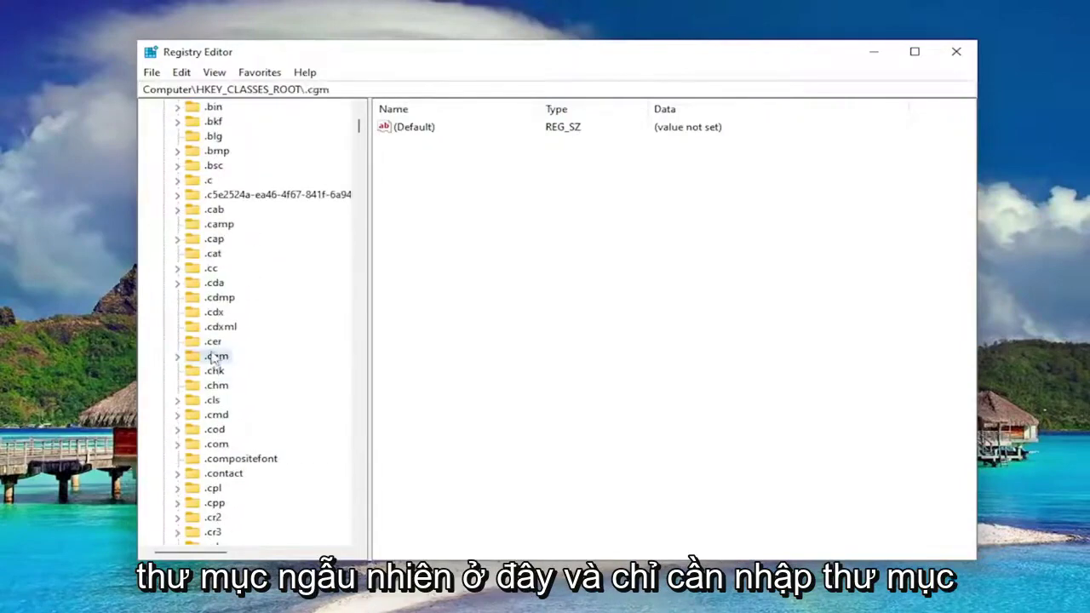
pyautogui.write('folder')
pyautogui.scroll(-2, 213, 358)
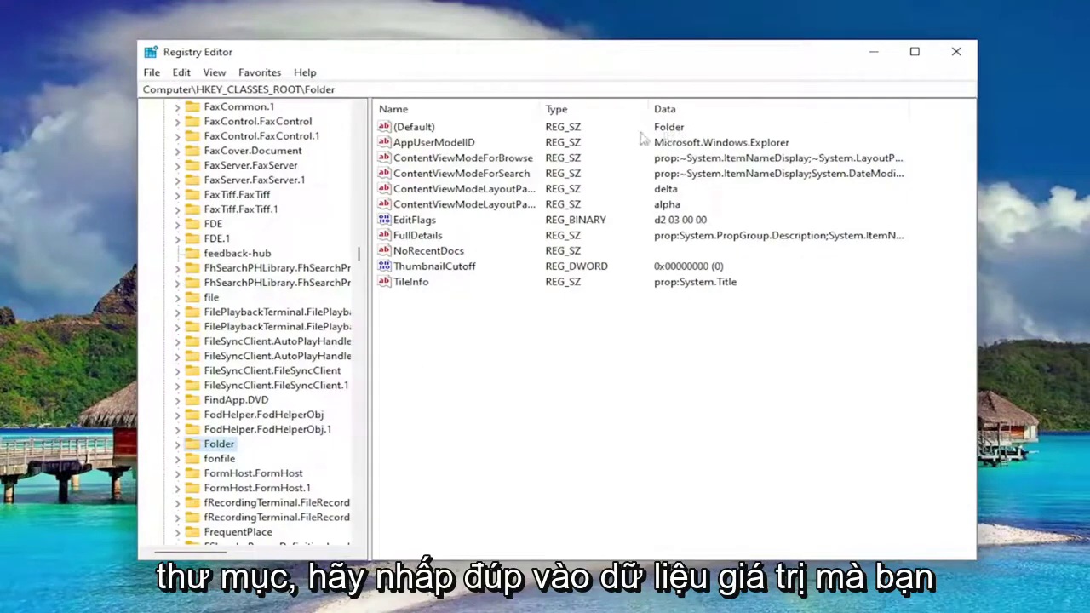
pyautogui.click(412, 128)
pyautogui.doubleClick(412, 127)
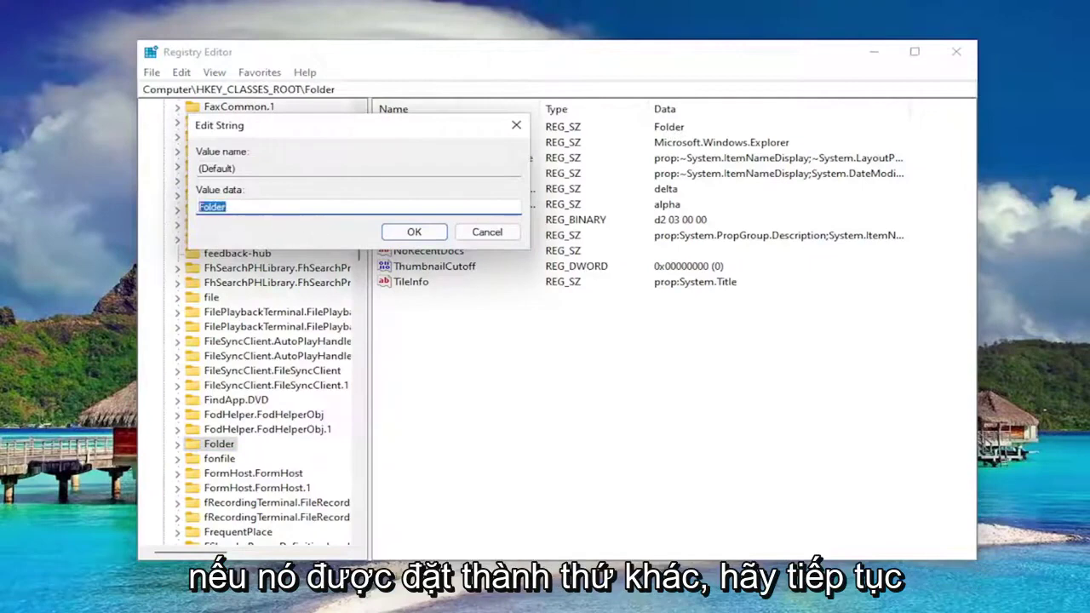
pyautogui.moveTo(337, 129); pyautogui.dragTo(486, 271)
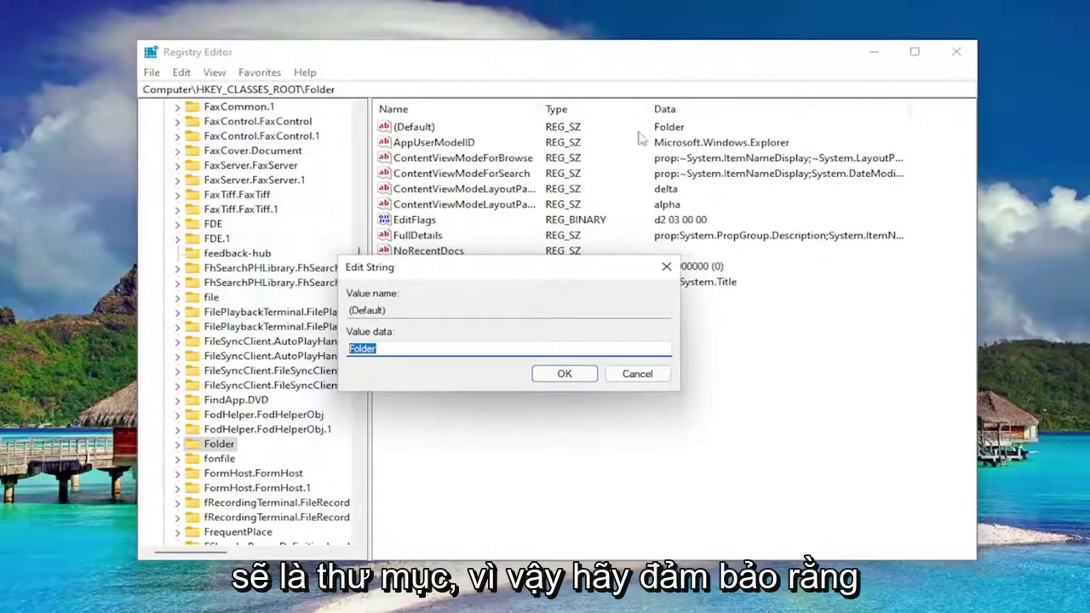
pyautogui.click(379, 349)
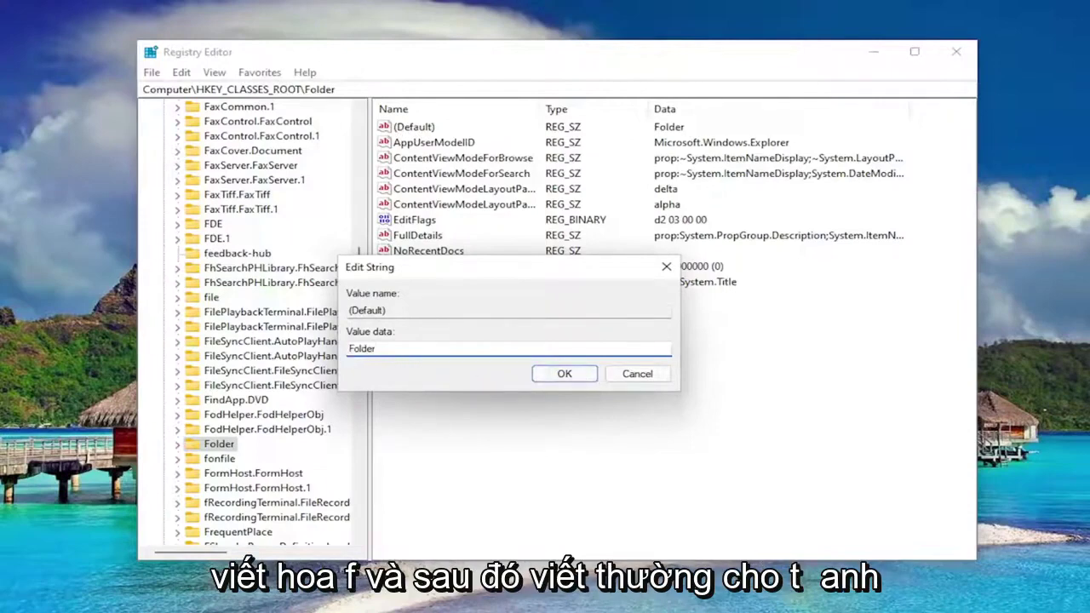
pyautogui.click(564, 375)
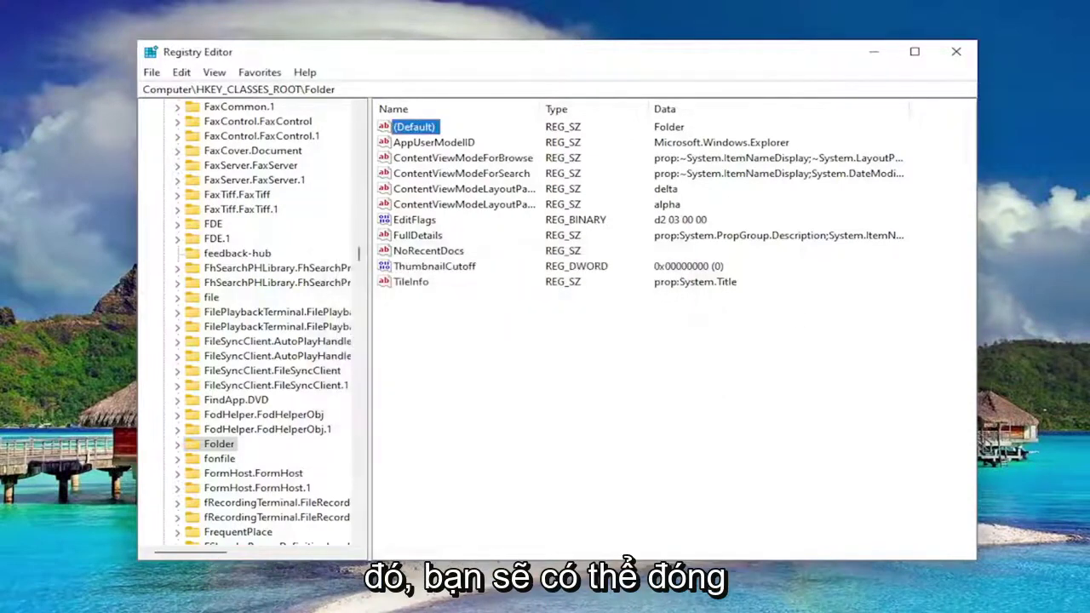
pyautogui.scroll(10, 316, 341)
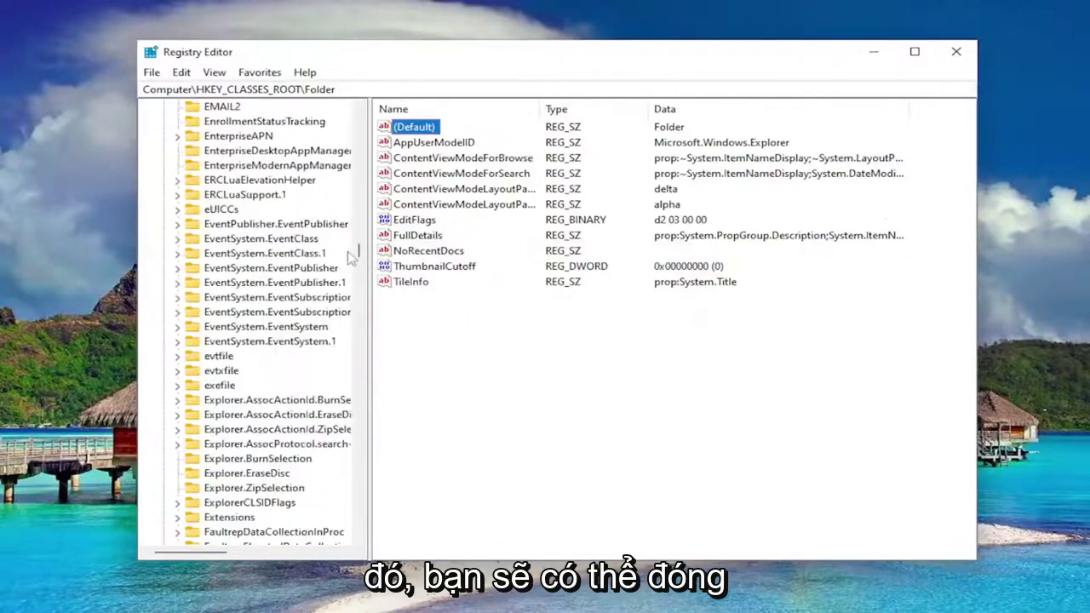
pyautogui.moveTo(360, 232); pyautogui.dragTo(359, 110)
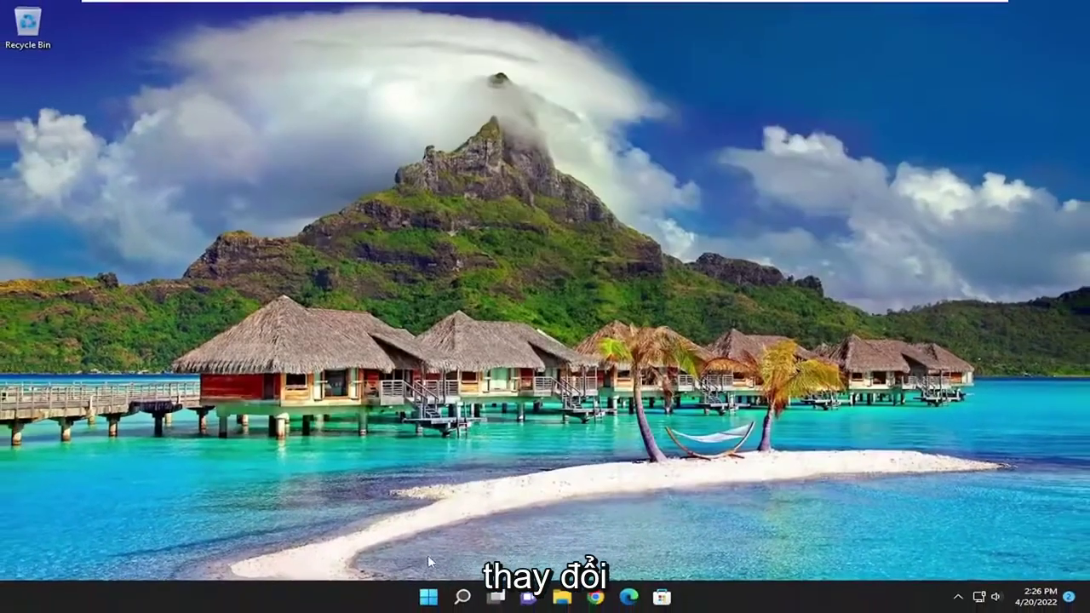
# Restart the PC via Start's quick-links menu, Shut down or sign out > Restart.
pyautogui.rightClick(430, 597)
pyautogui.moveTo(476, 543)
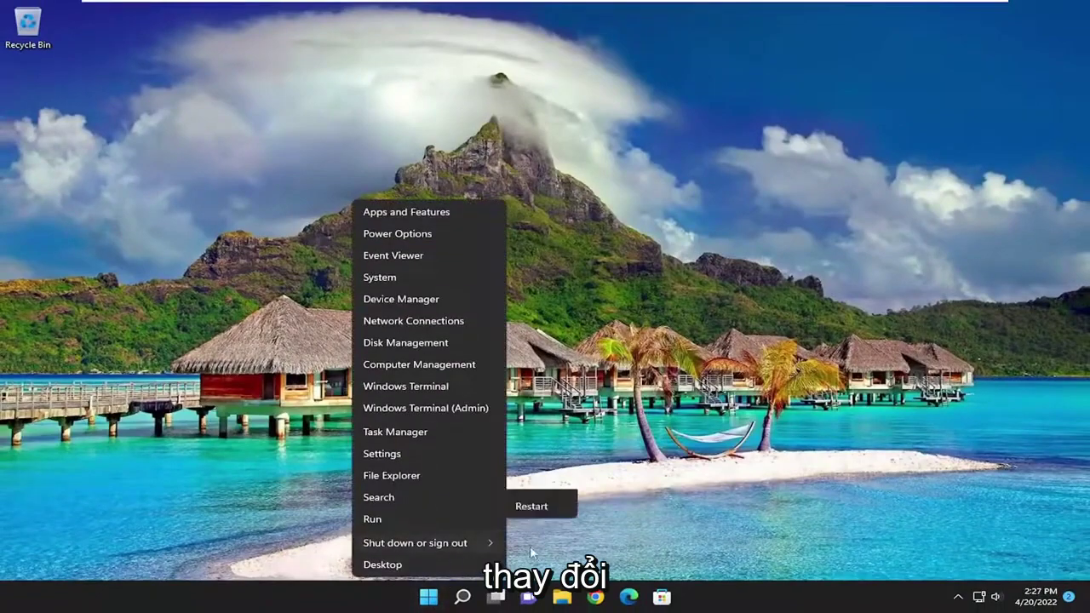
pyautogui.click(530, 567)
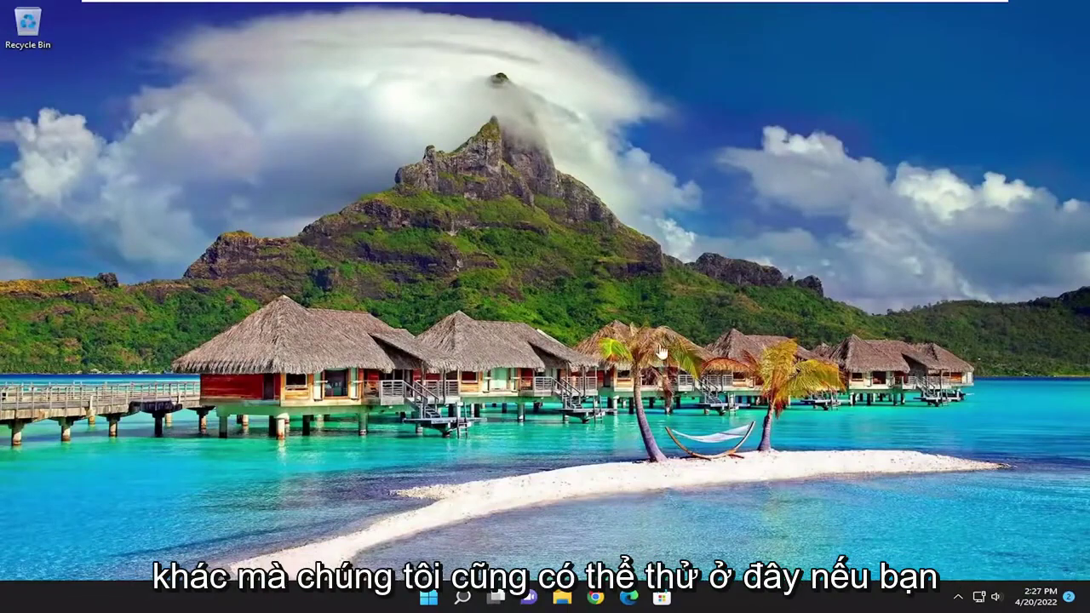
# Search 'cmd', run Command Prompt as administrator, approve the UAC prompt, and centre the window.
pyautogui.click(461, 599)
pyautogui.write('cmd')
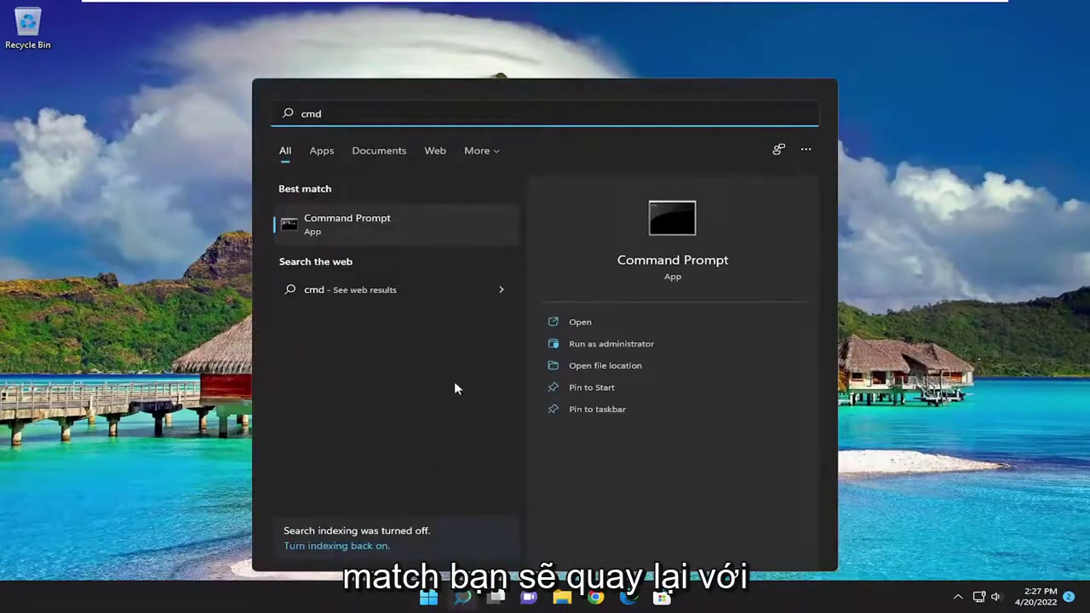
pyautogui.rightClick(359, 221)
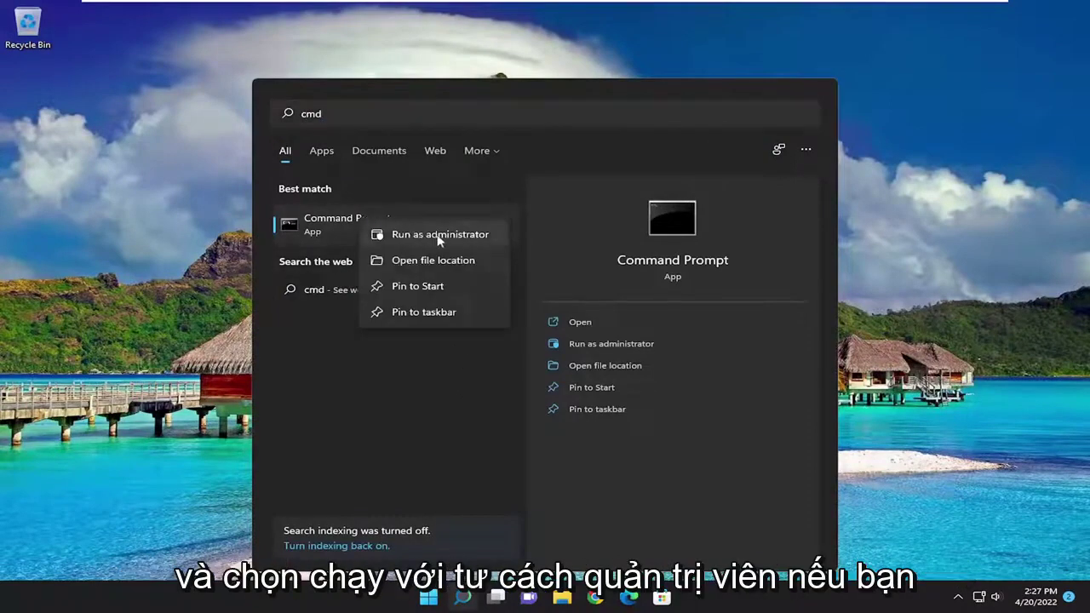
pyautogui.click(422, 234)
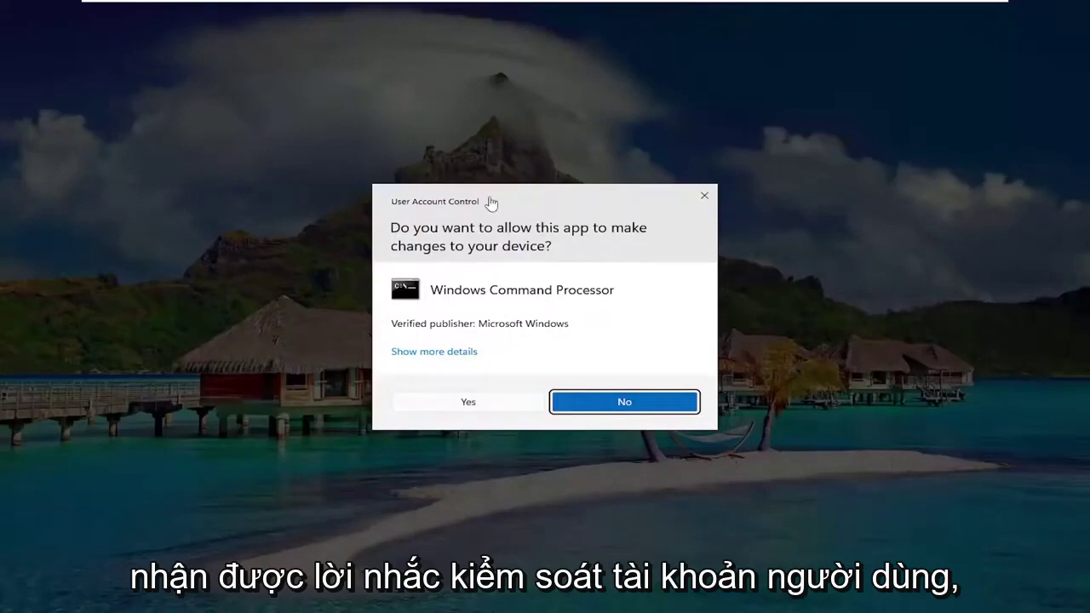
pyautogui.click(473, 407)
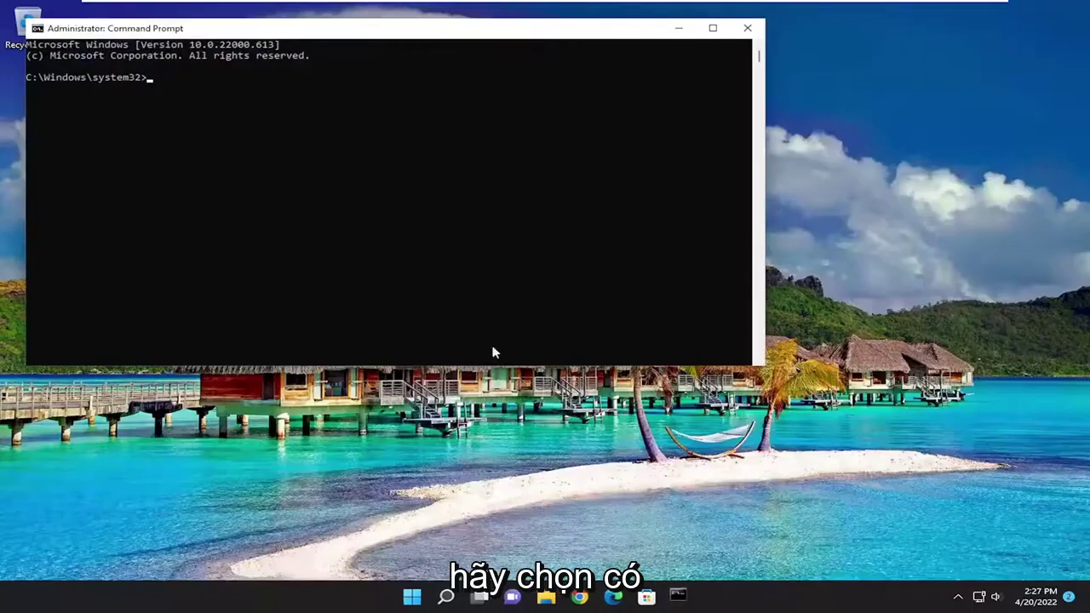
pyautogui.moveTo(466, 28); pyautogui.dragTo(656, 119)
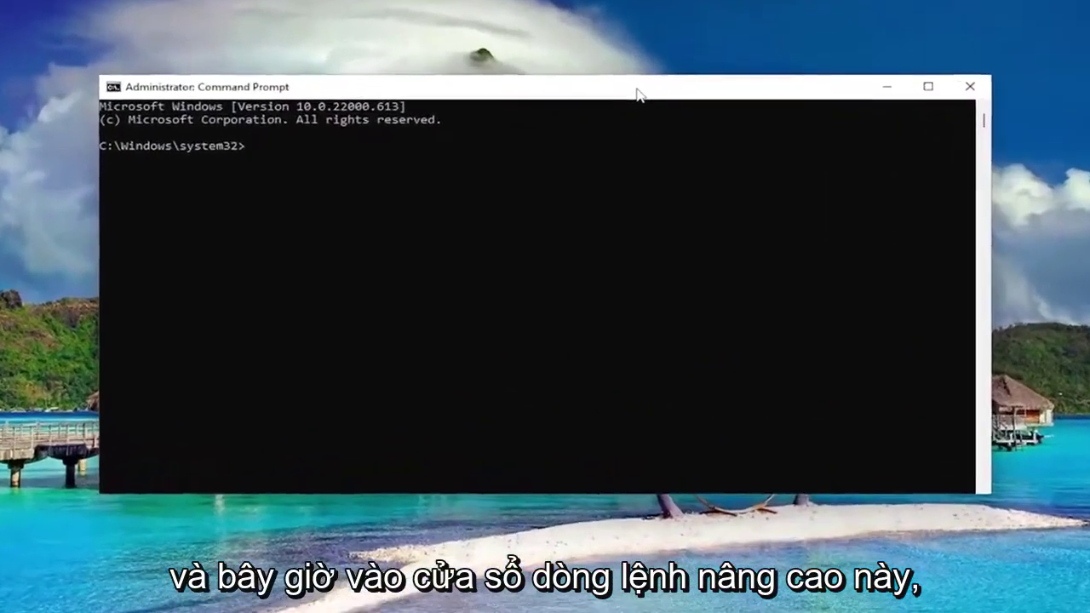
# Run 'sfc /scannow' at the administrator Command Prompt.
pyautogui.write('sfc')
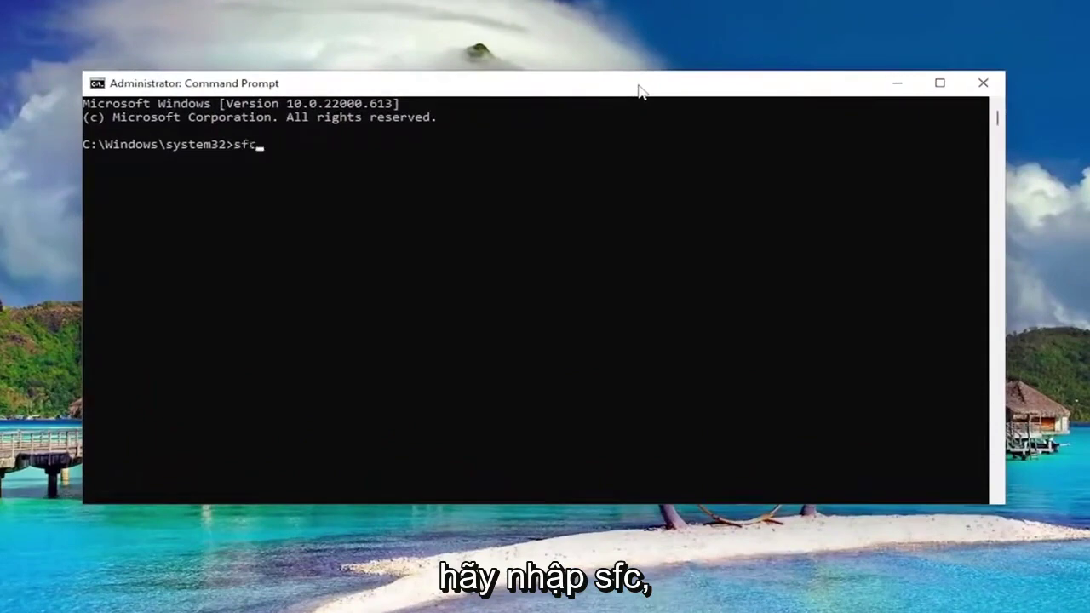
pyautogui.write(' /scannow')
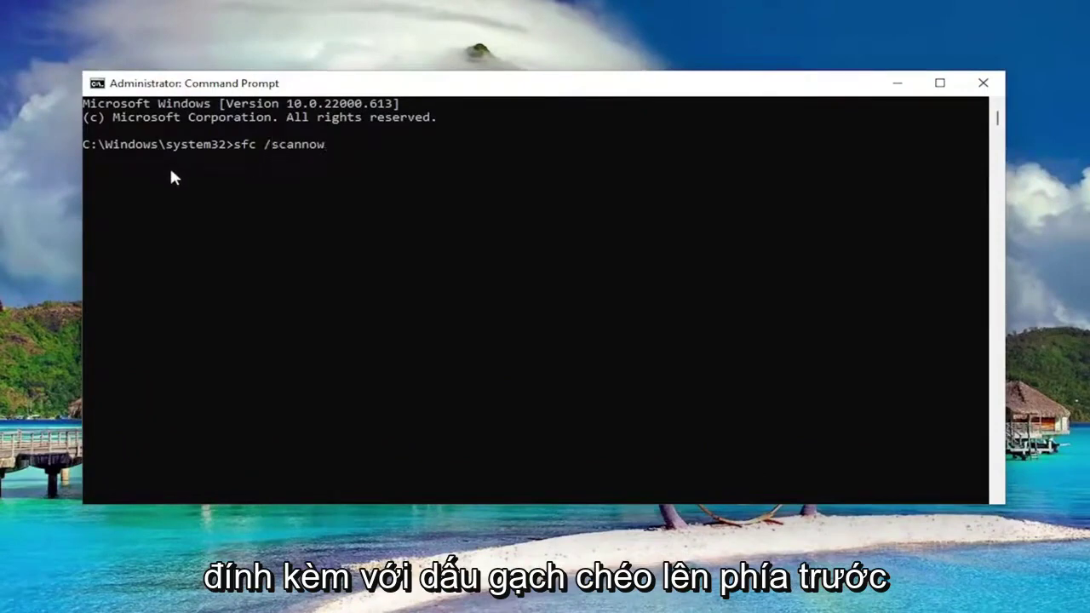
pyautogui.press('Return')
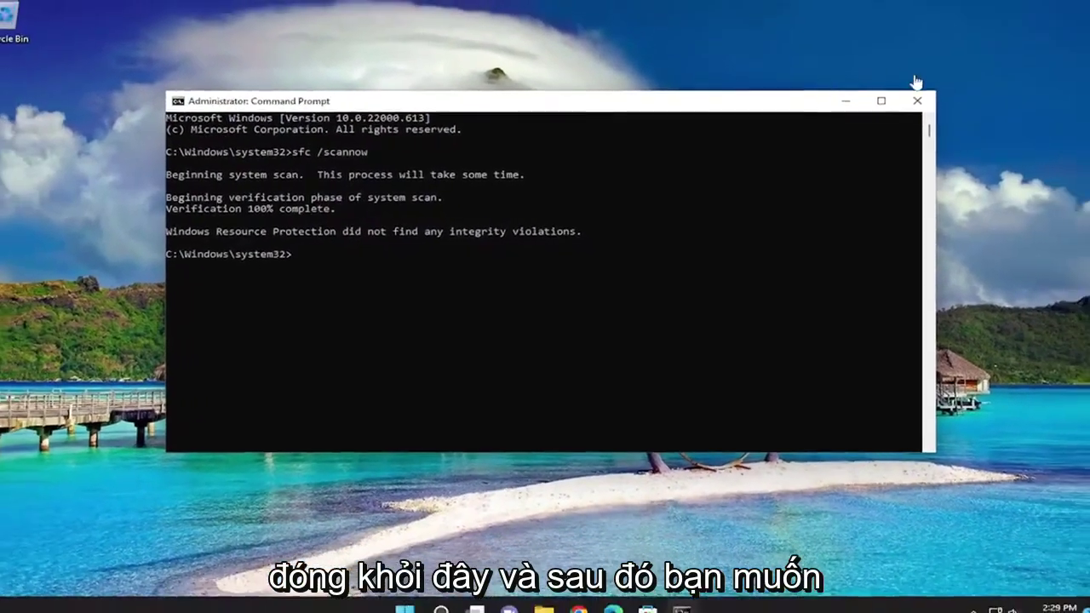
# Close the finished Command Prompt and restart via Start's quick-links menu, Shut down or sign out > Restart.
pyautogui.click(916, 100)
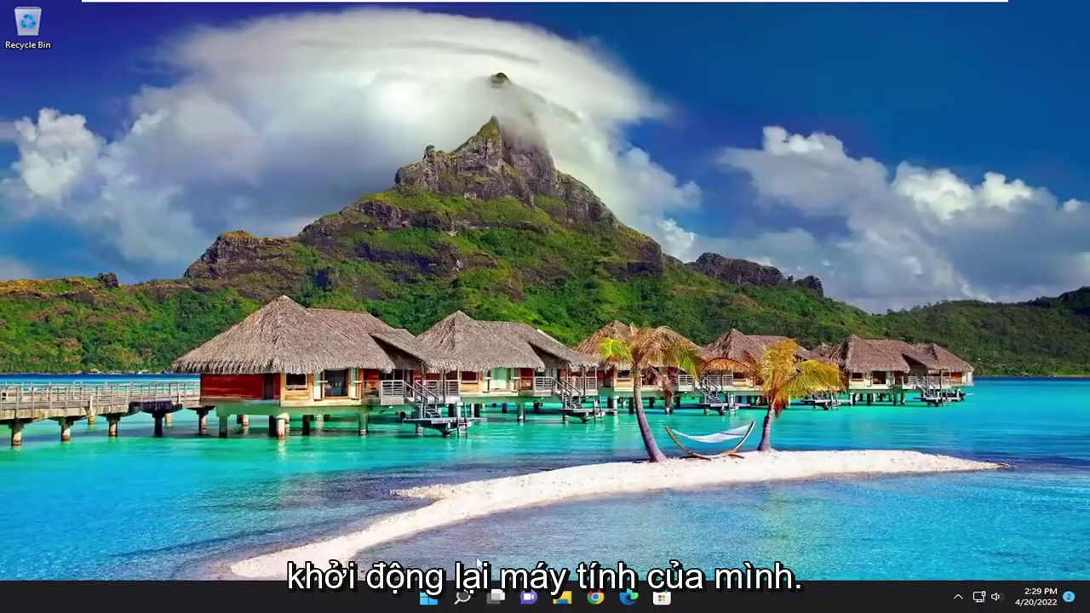
pyautogui.rightClick(428, 598)
pyautogui.moveTo(490, 543)
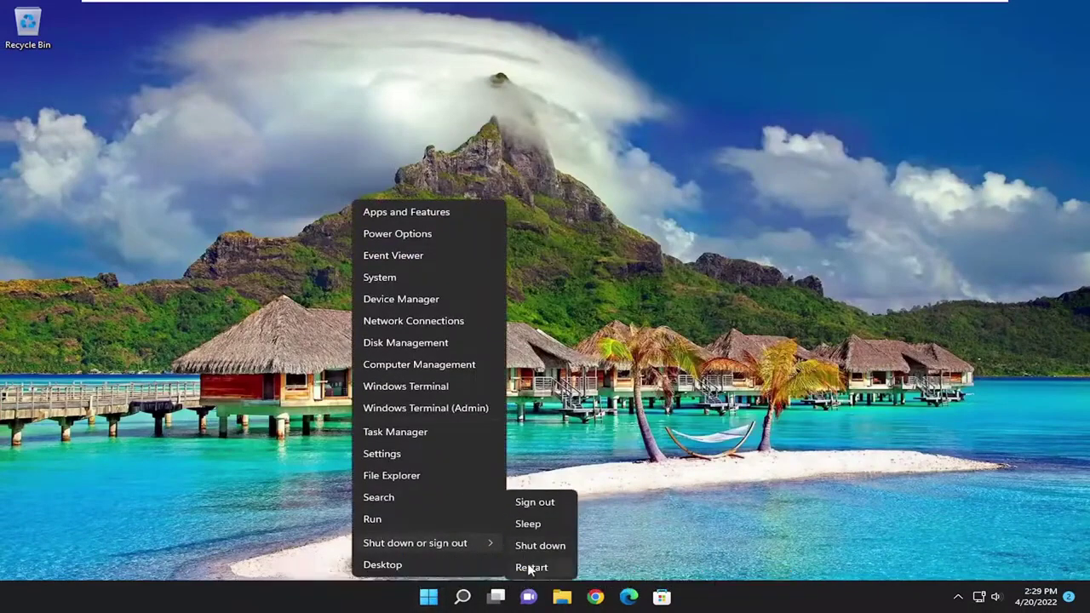
pyautogui.click(530, 567)
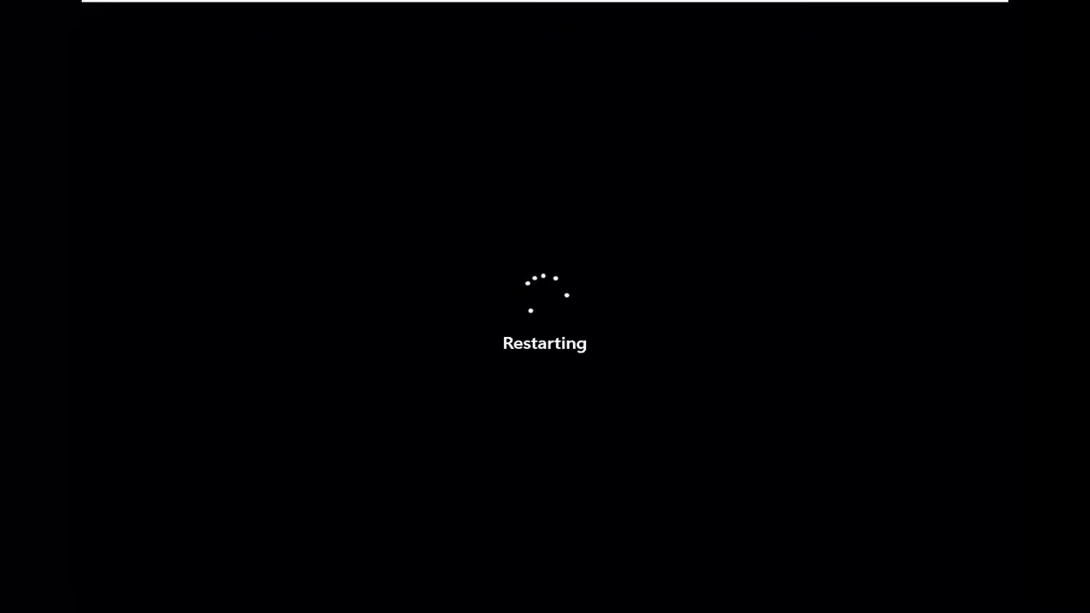